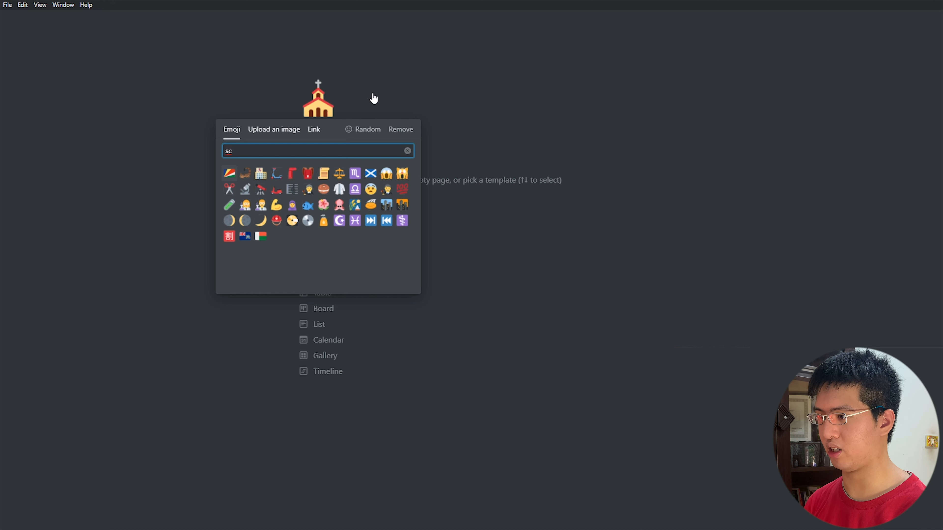
Set the school building emoji as the page icon and use a university building photo from Unsplash as the cover.
key("Return")
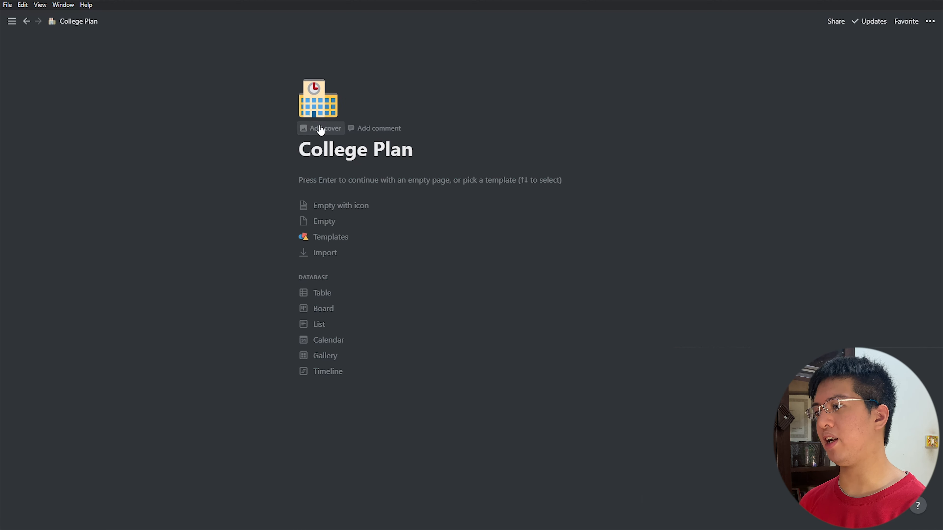
left_click(569, 180)
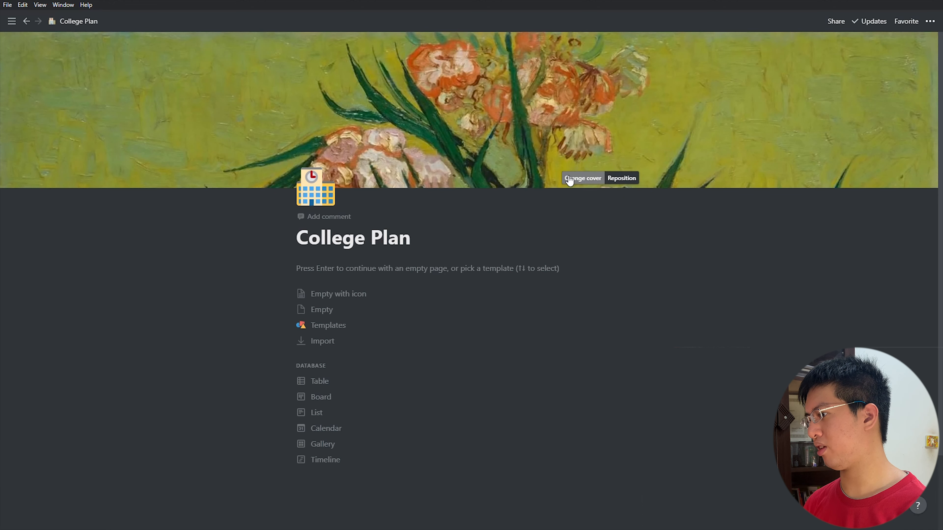
left_click(582, 178)
left_click(555, 195)
type("university")
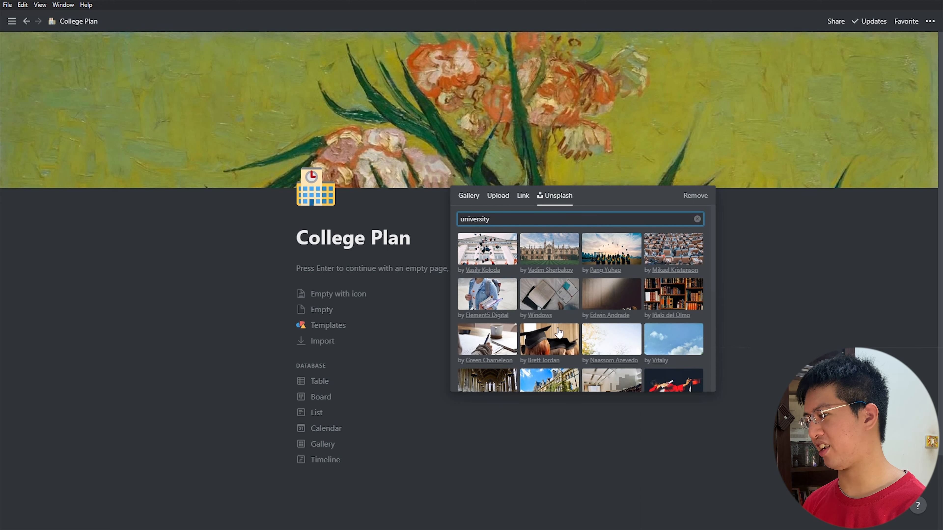
scroll(559, 334, "down", 4)
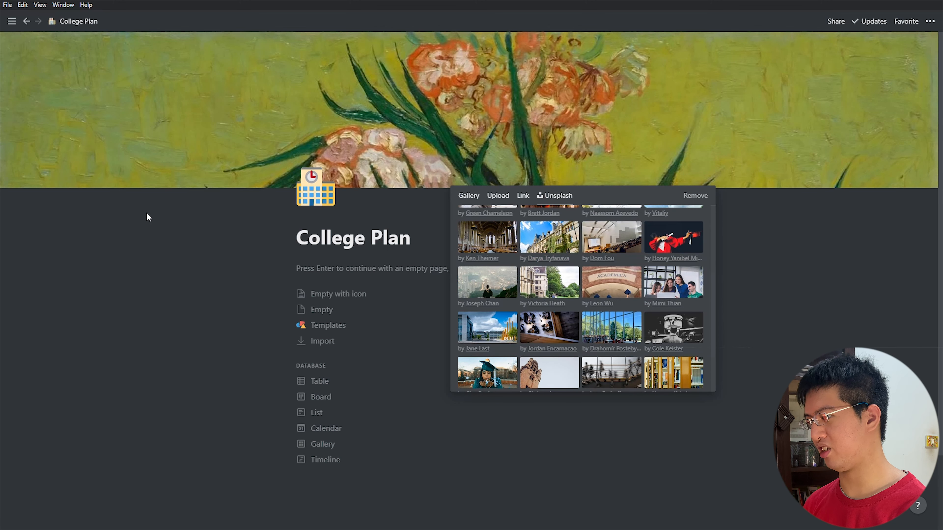
left_click(470, 238)
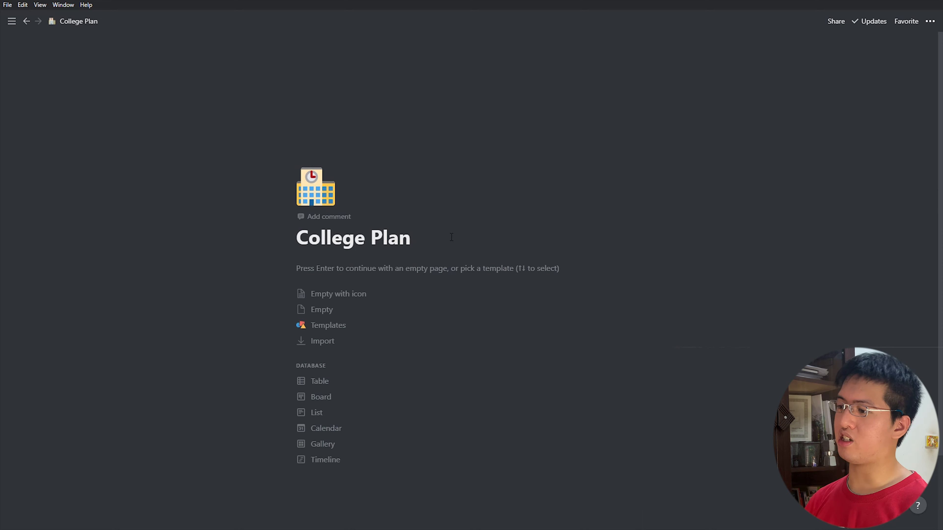
type("/1")
key("Return")
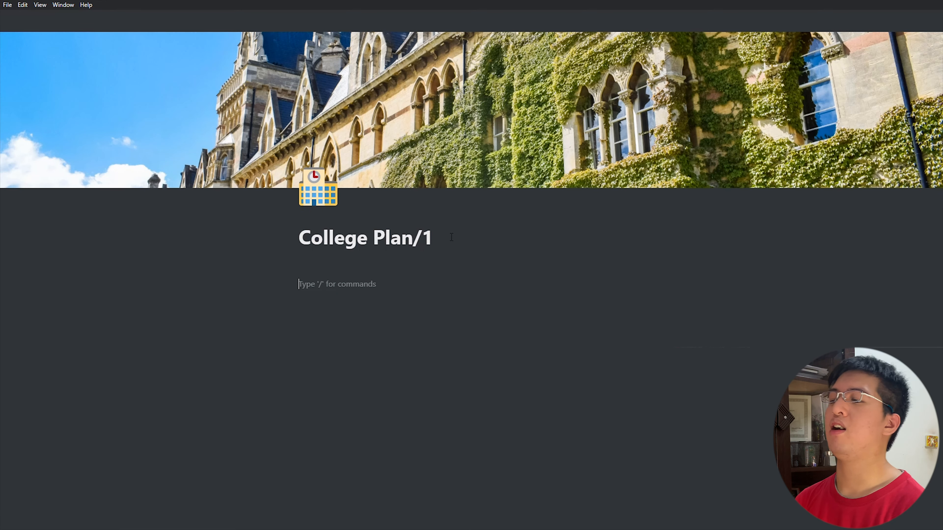
key("BackSpace")
key("BackSpace")
key("BackSpace")
key("BackSpace")
Add a Heading 1 reading "Course Manager:" below the page title, followed by an empty line.
key("Return")
type("/1")
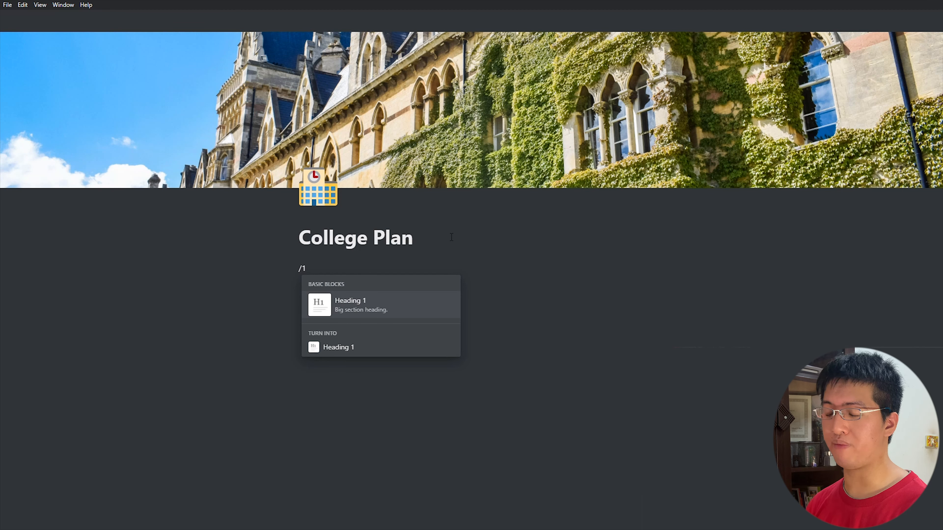
key("Return")
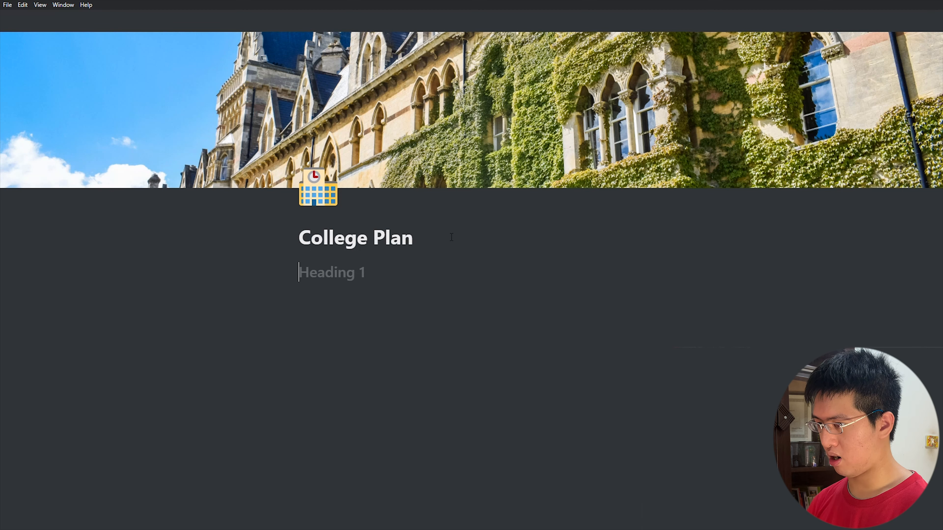
type("Couse")
key("BackSpace")
key("BackSpace")
type("rs")
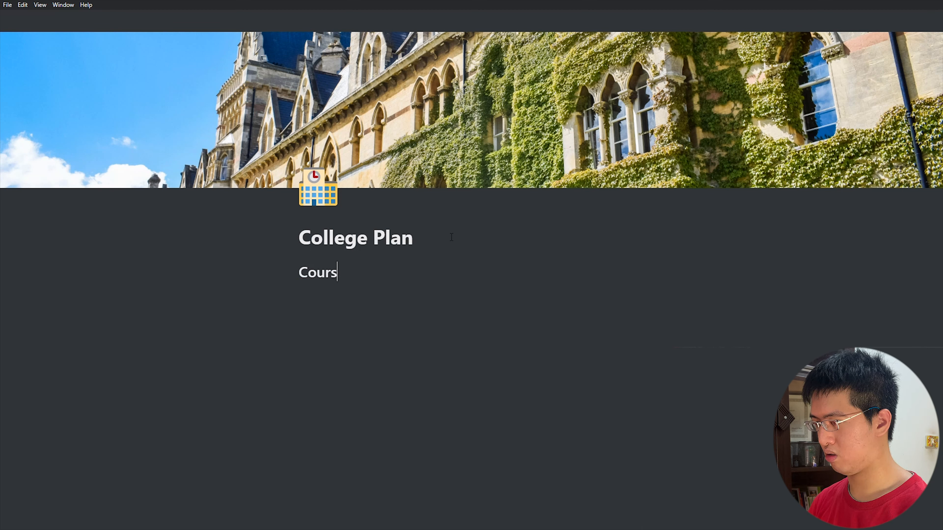
type("e Manager:")
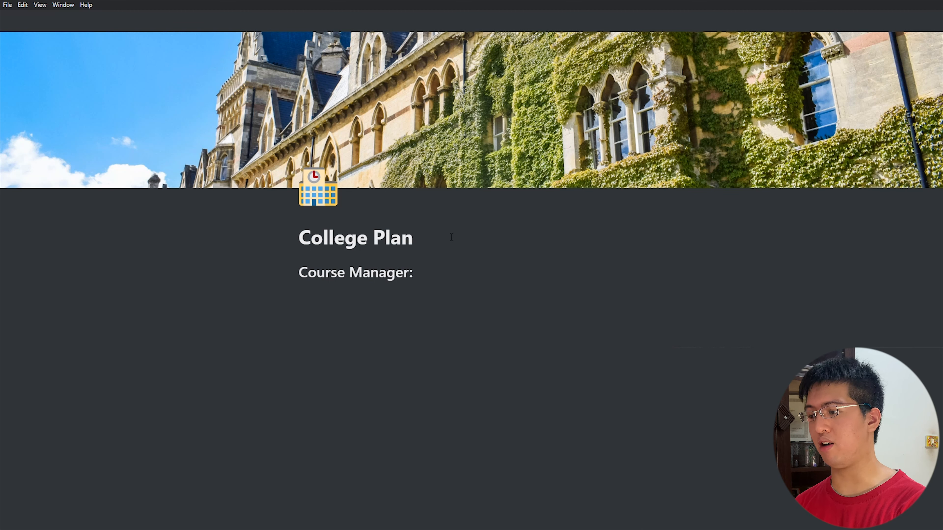
key("Return")
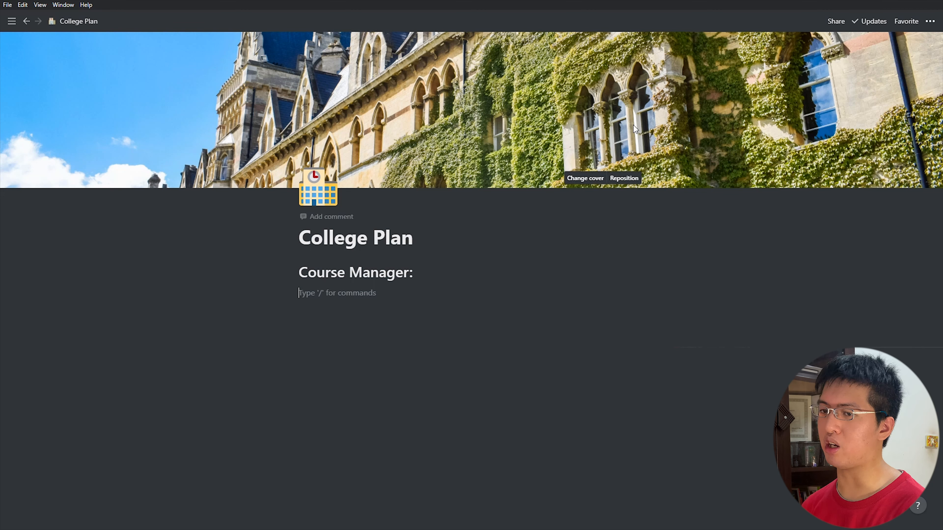
Review the page's web sharing options for editing, comments, template duplication and search engine indexing.
left_click(836, 21)
mouse_move(923, 102)
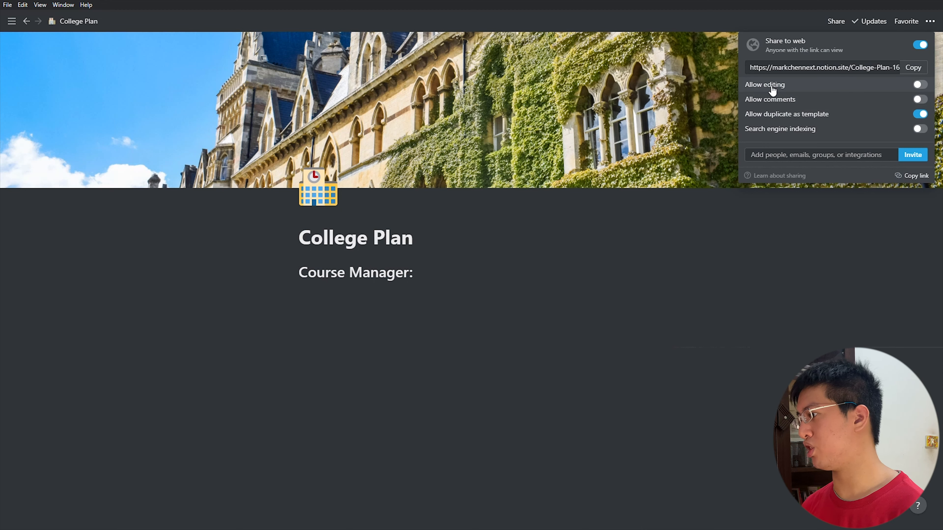
left_click(553, 243)
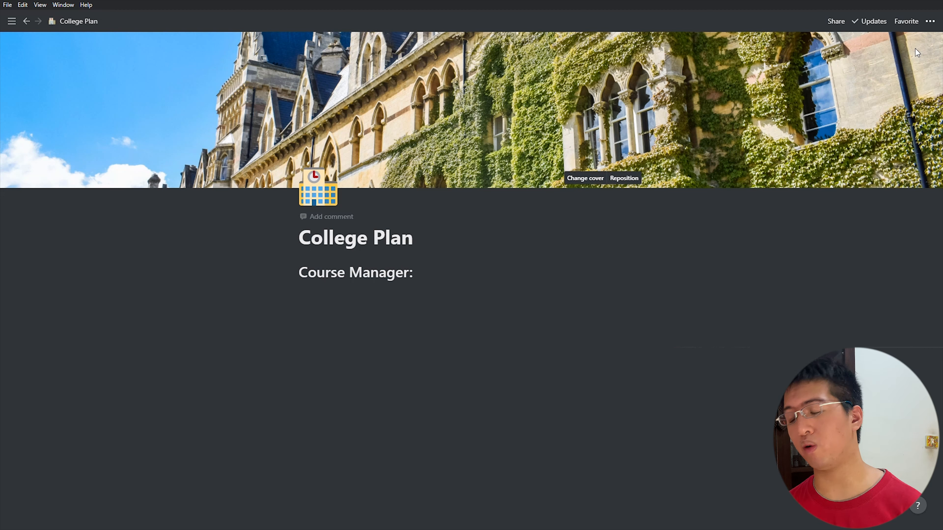
Insert an empty video block below the Course Manager heading.
left_click(533, 260)
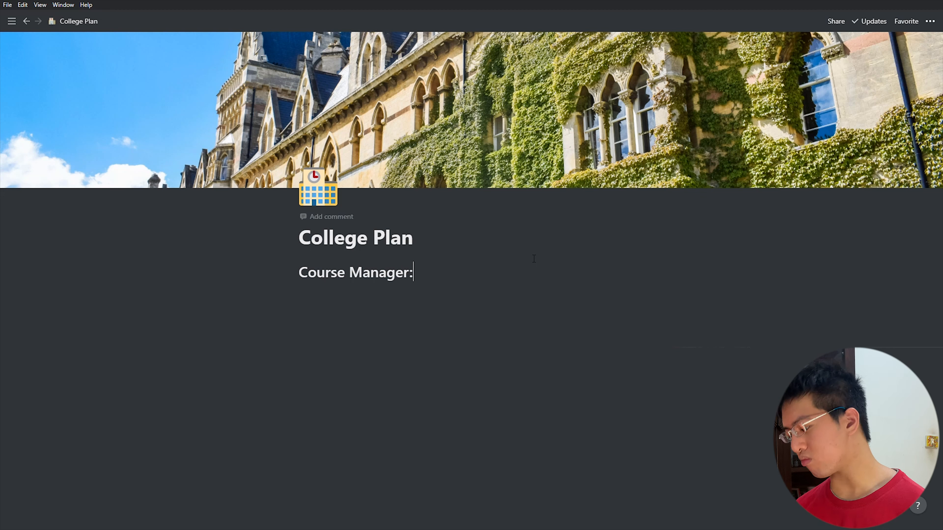
key("Return")
type("/em")
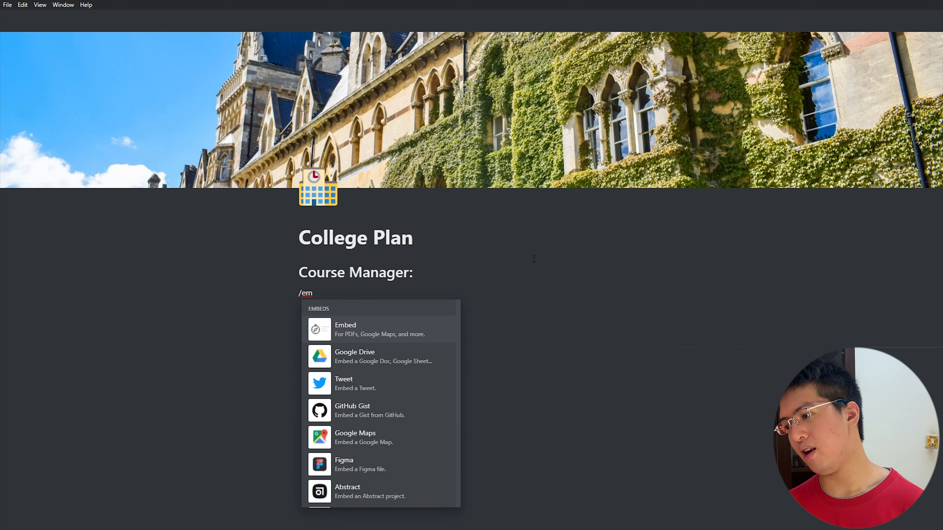
key("BackSpace")
key("BackSpace")
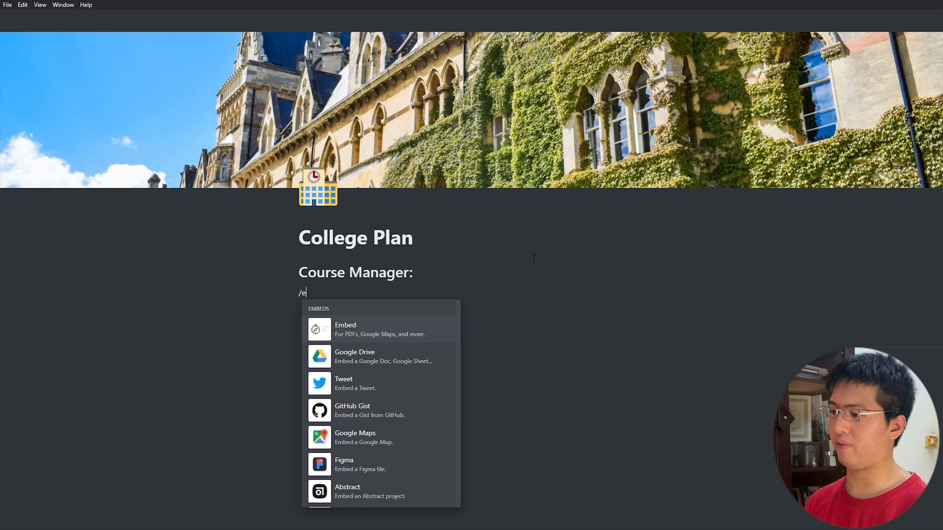
type("video")
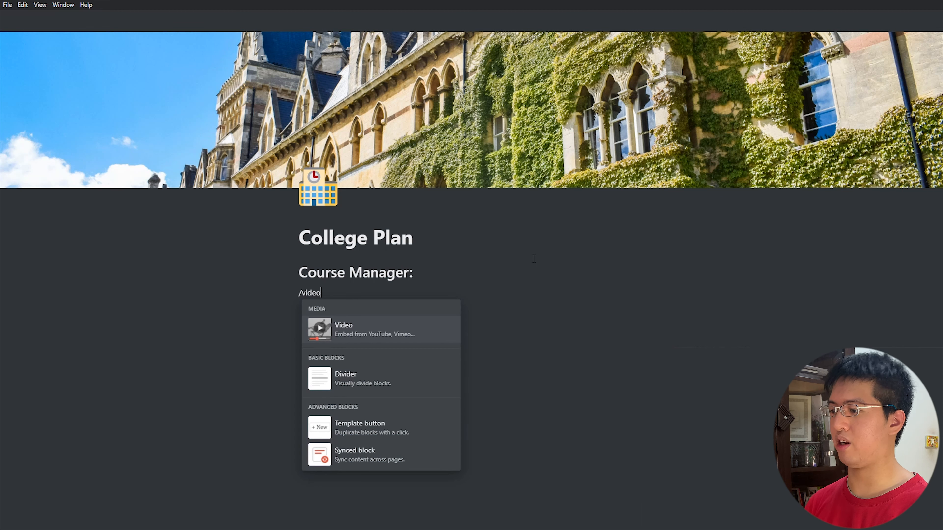
key("Return")
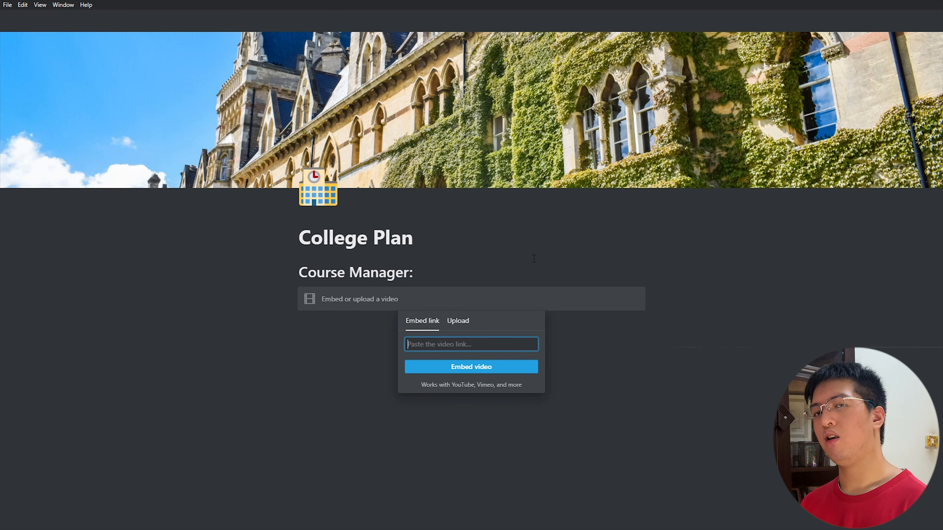
Switch to YouTube, search for "mit deep learning series" and open the video "MIT Introduction to Deep Learning | 6.S191".
key("alt+Tab")
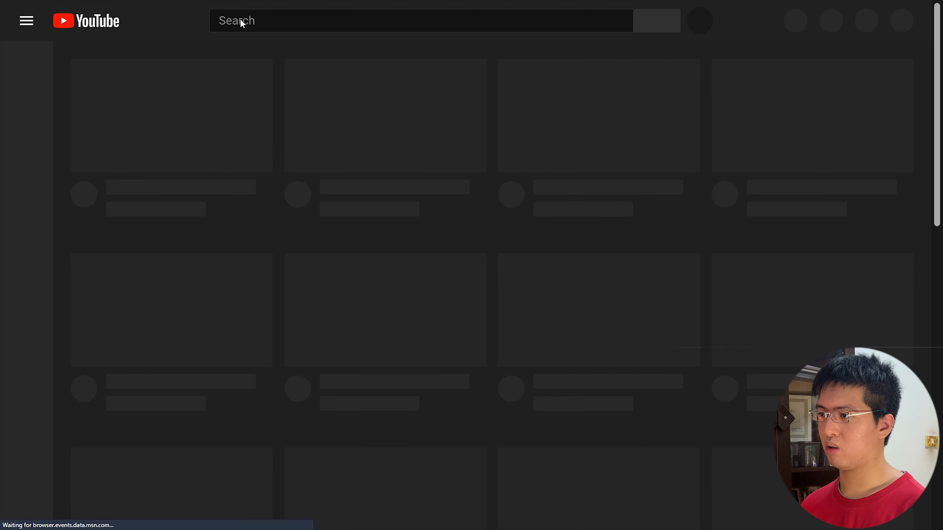
left_click(243, 22)
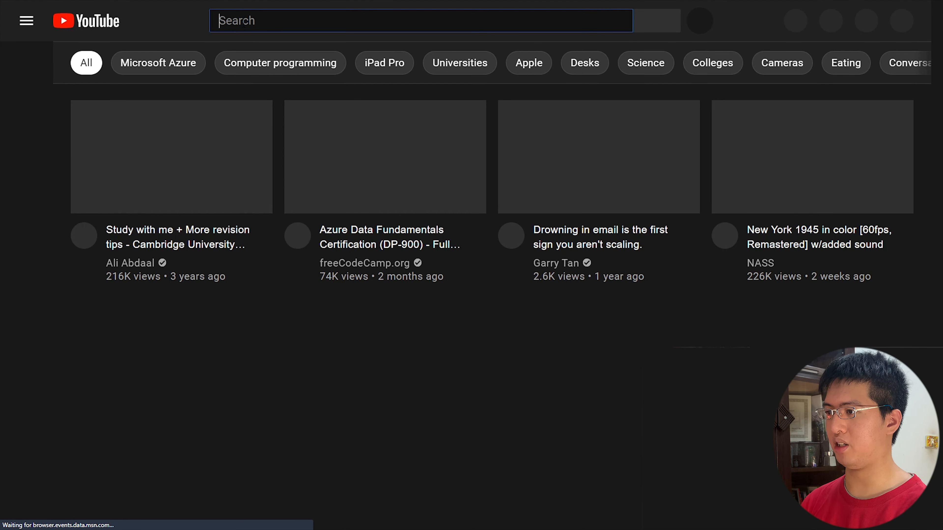
type("mit deep")
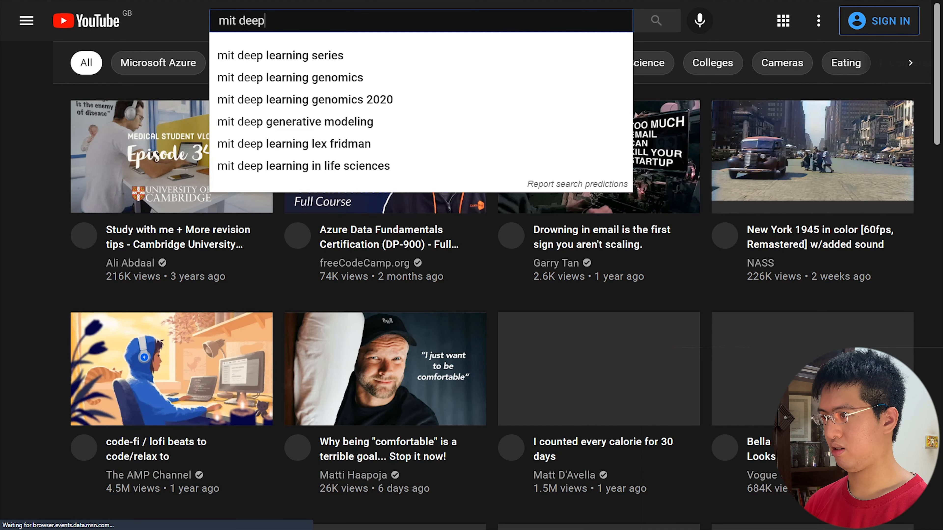
left_click(260, 56)
scroll(263, 142, "down", 10)
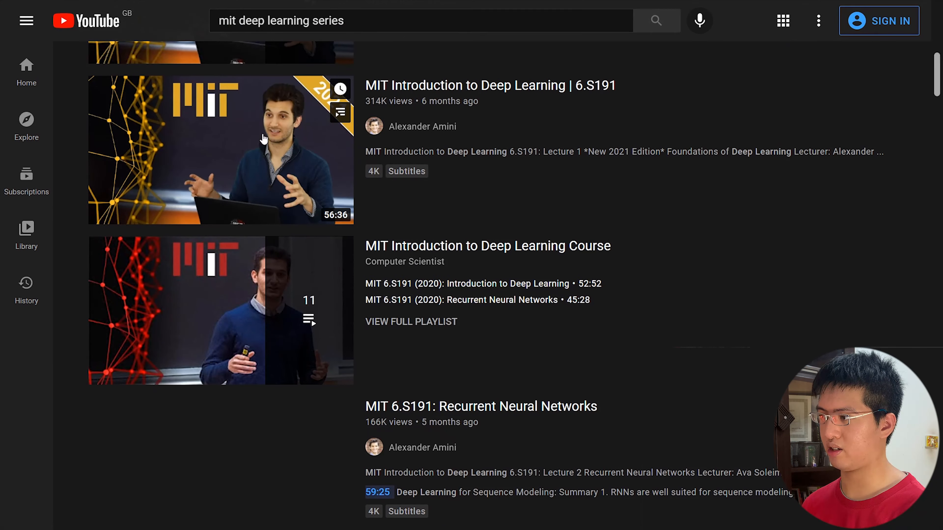
left_click(517, 156)
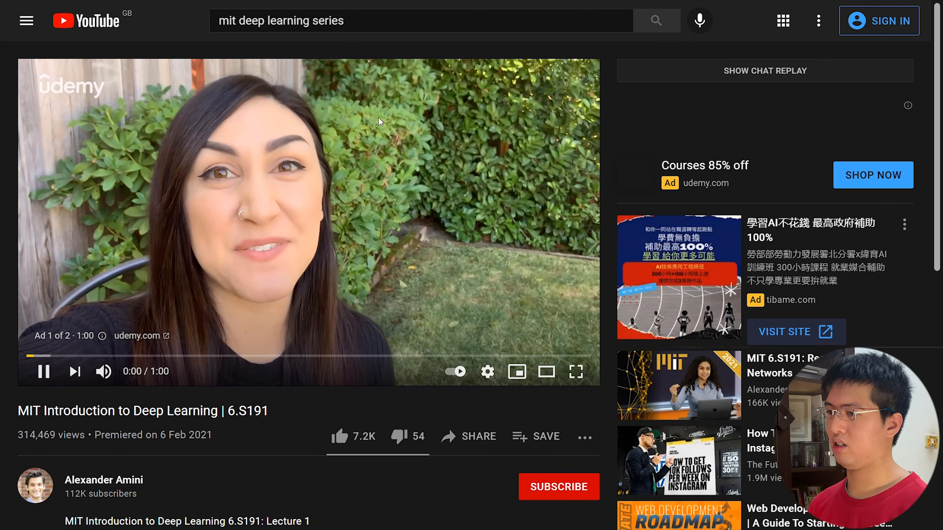
left_click(467, 228)
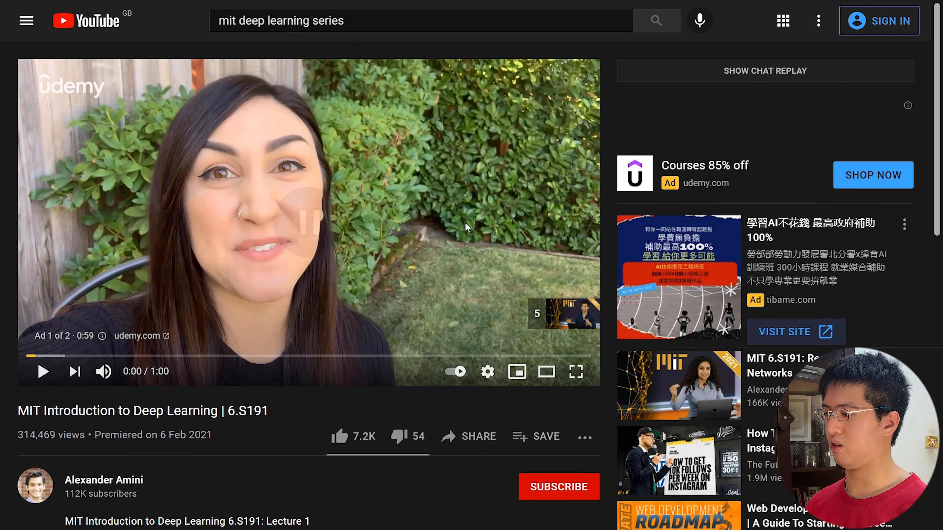
left_click(466, 227)
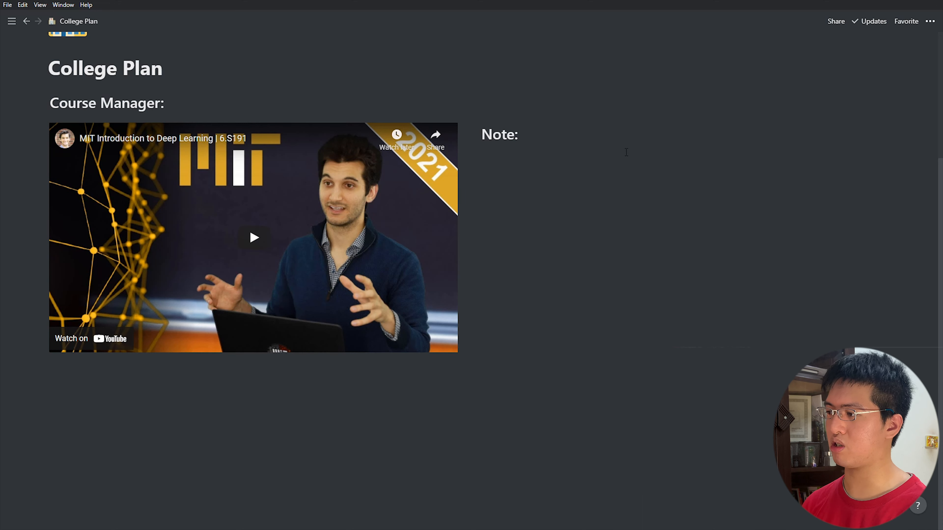
Start an empty line under the Note heading, then play the embedded lecture video briefly and pause it.
key("Return")
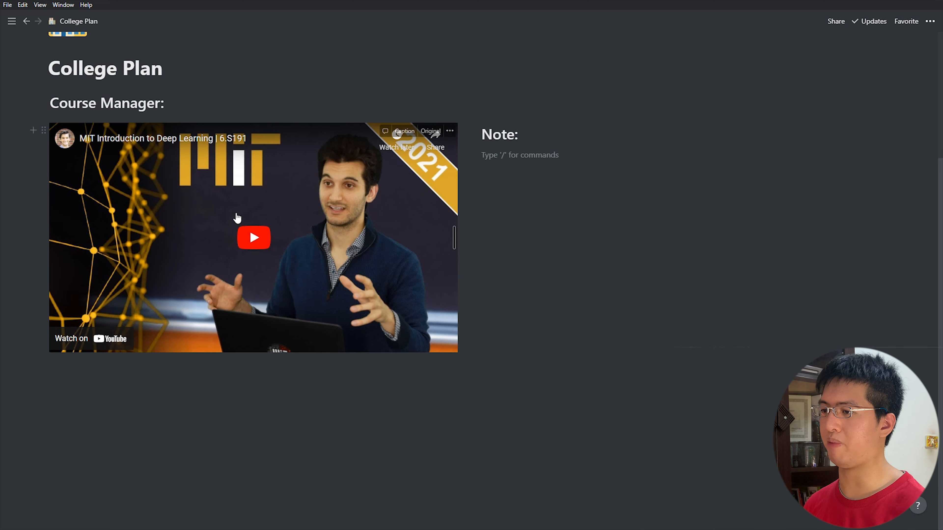
left_click(288, 225)
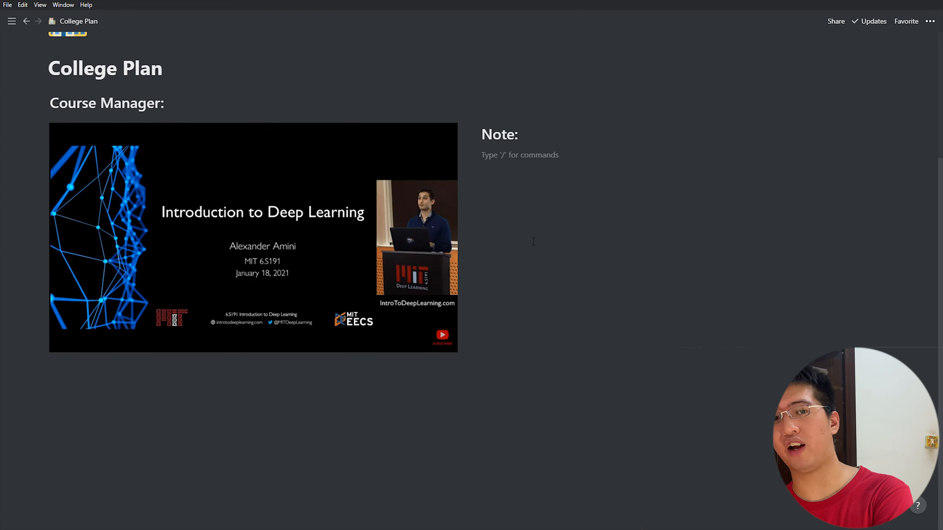
left_click(334, 231)
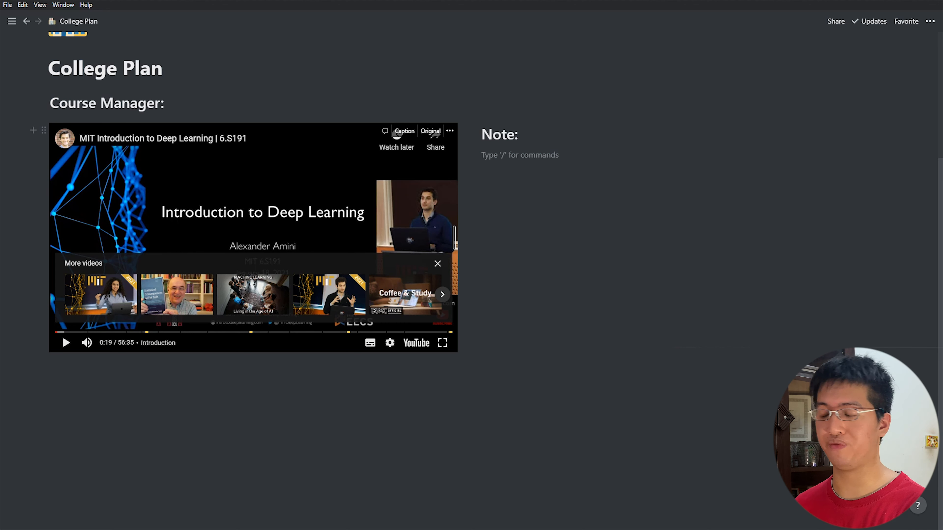
scroll(471, 186, "up", 5)
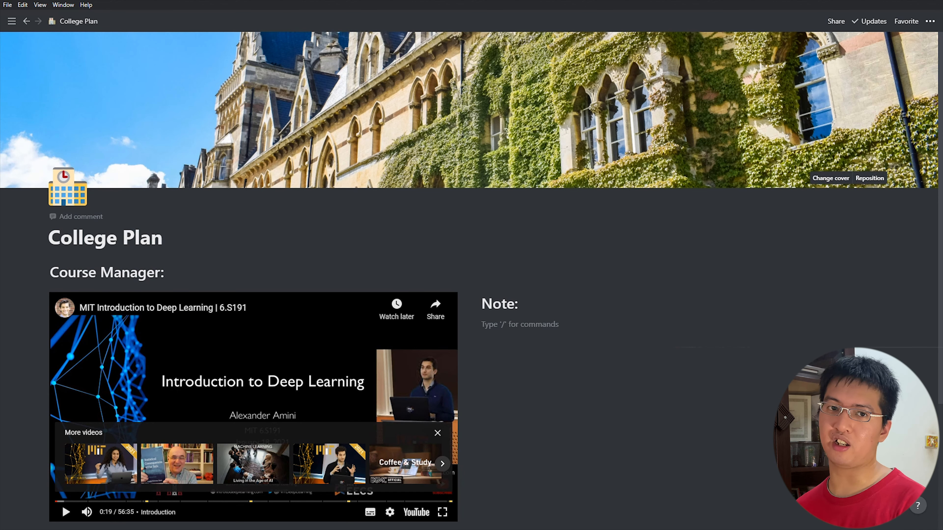